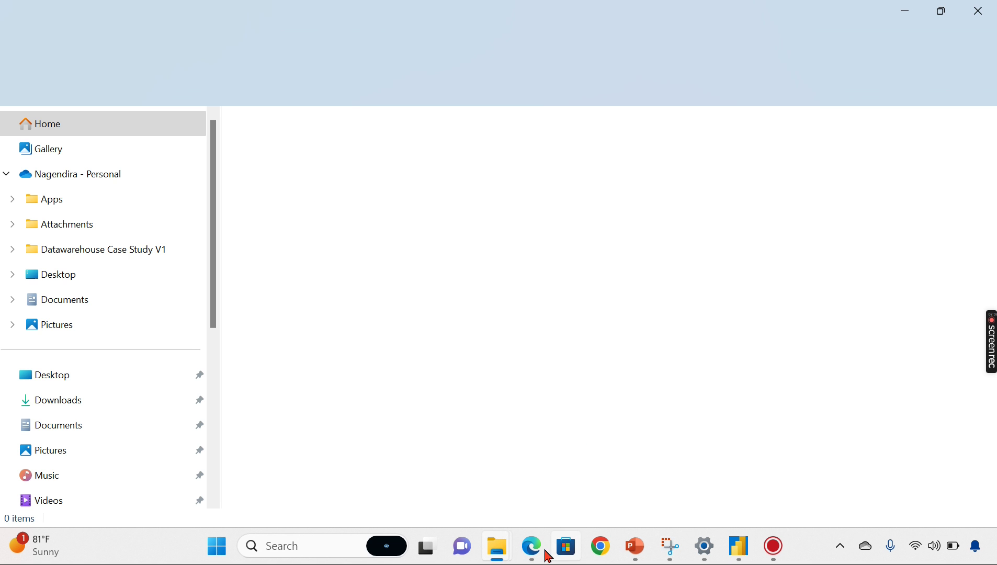
Bring the December 2023 blog article forward and jump to the column and bar chart formatting section.
left_click(532, 547)
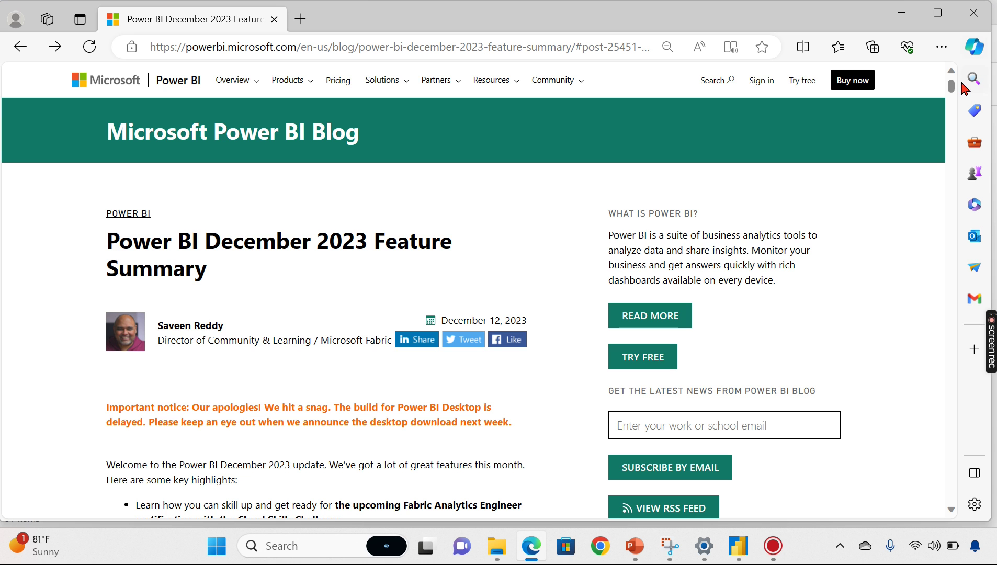
scroll(954, 94, "down", 1)
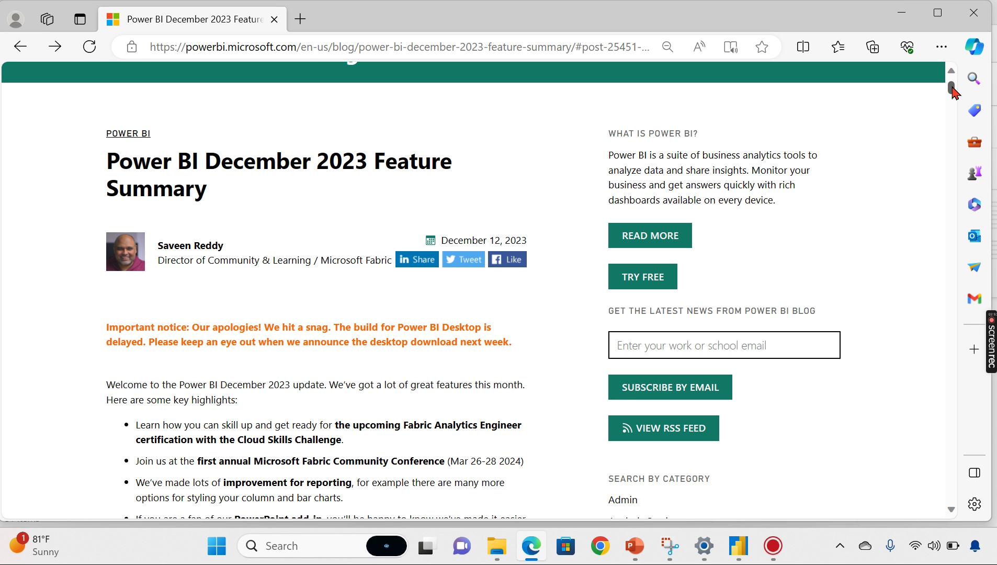
scroll(955, 92, "down", 1)
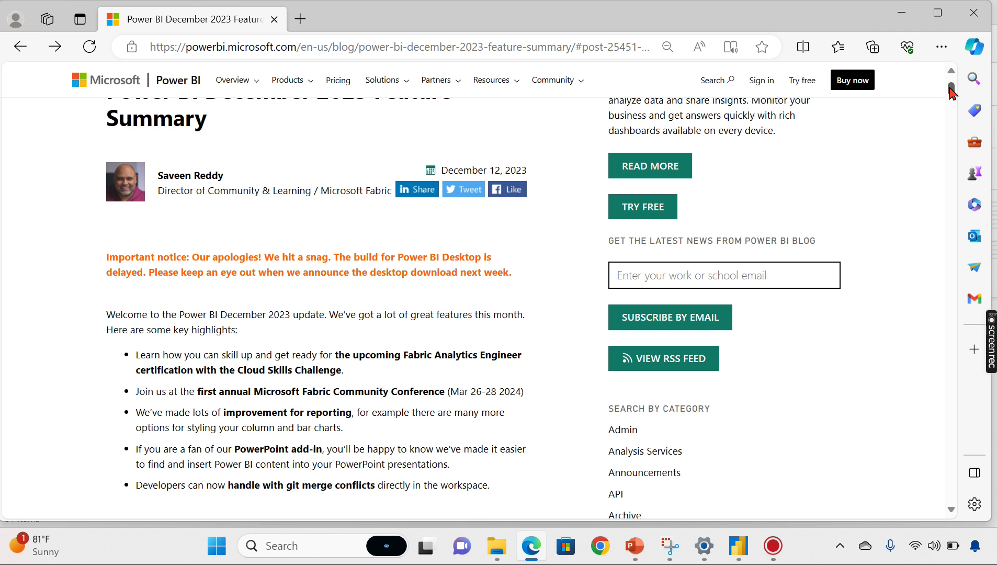
left_click_drag(949, 89, 952, 99)
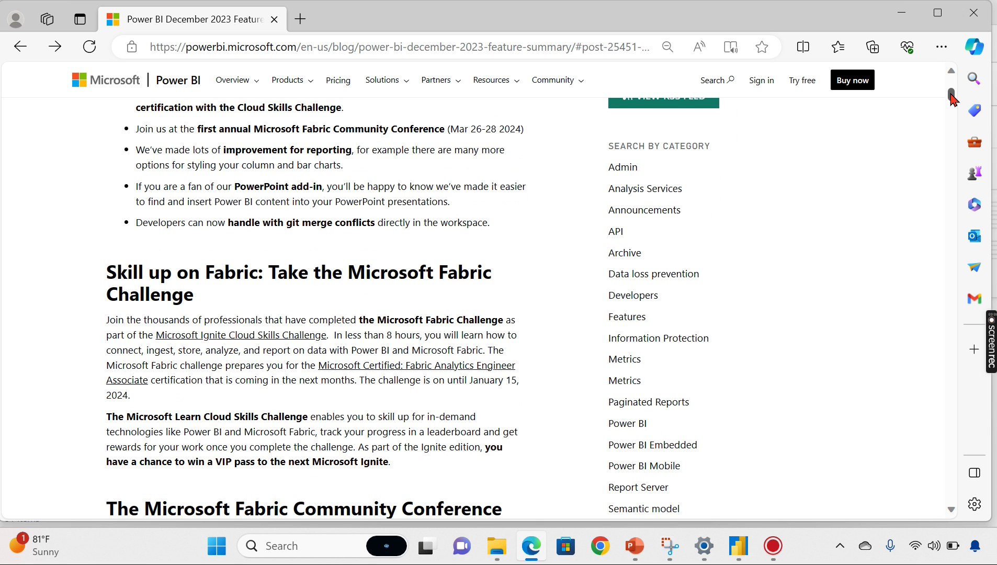
left_click_drag(951, 97, 952, 167)
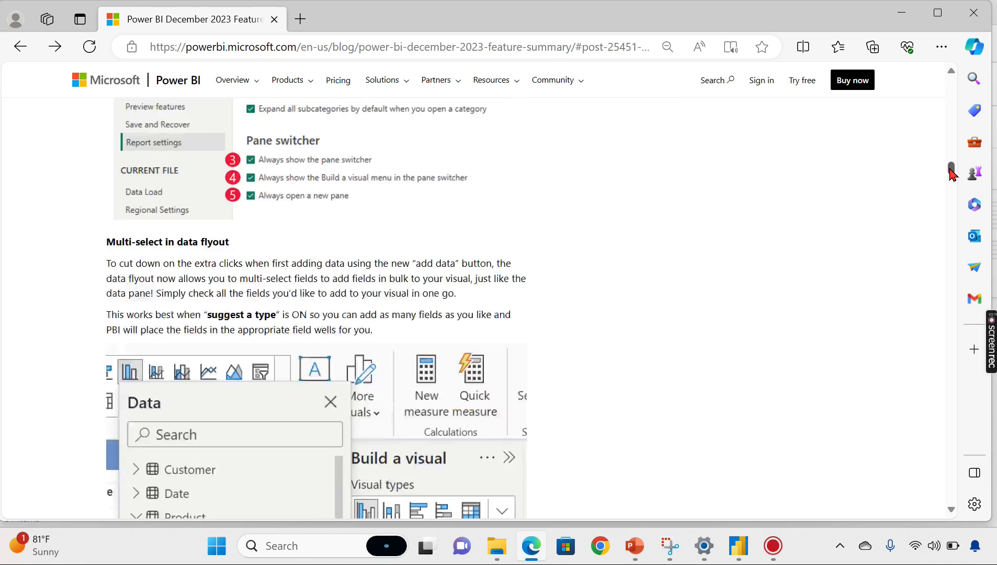
mouse_move(951, 174)
left_mouse_down()
mouse_move(951, 190)
mouse_move(955, 112)
left_mouse_up()
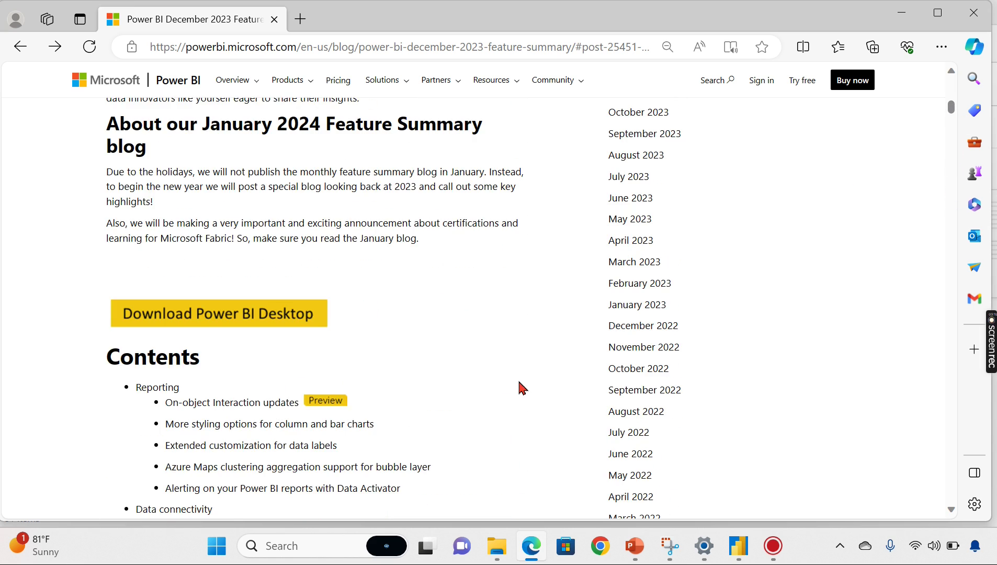
left_click(239, 424)
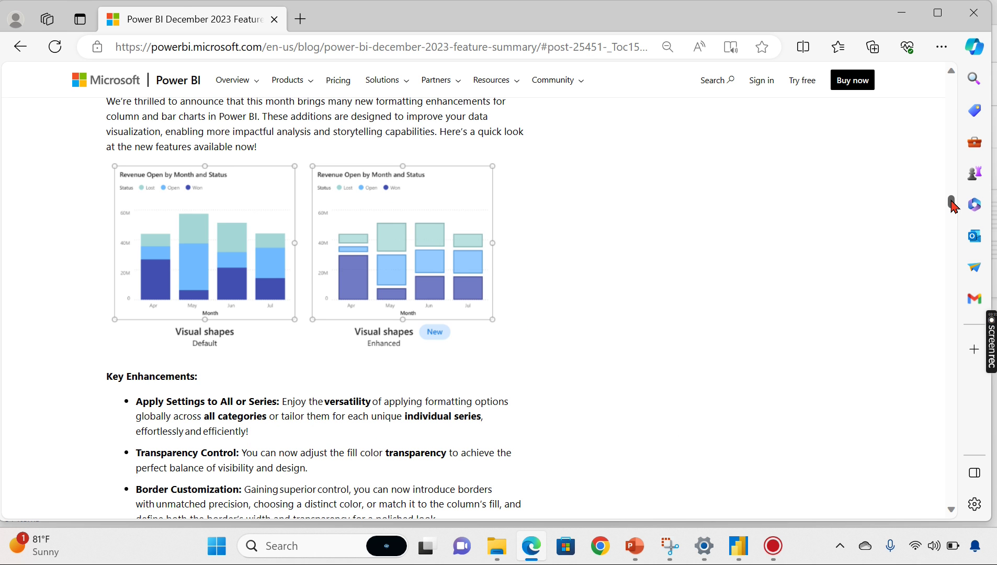
left_click_drag(952, 204, 953, 201)
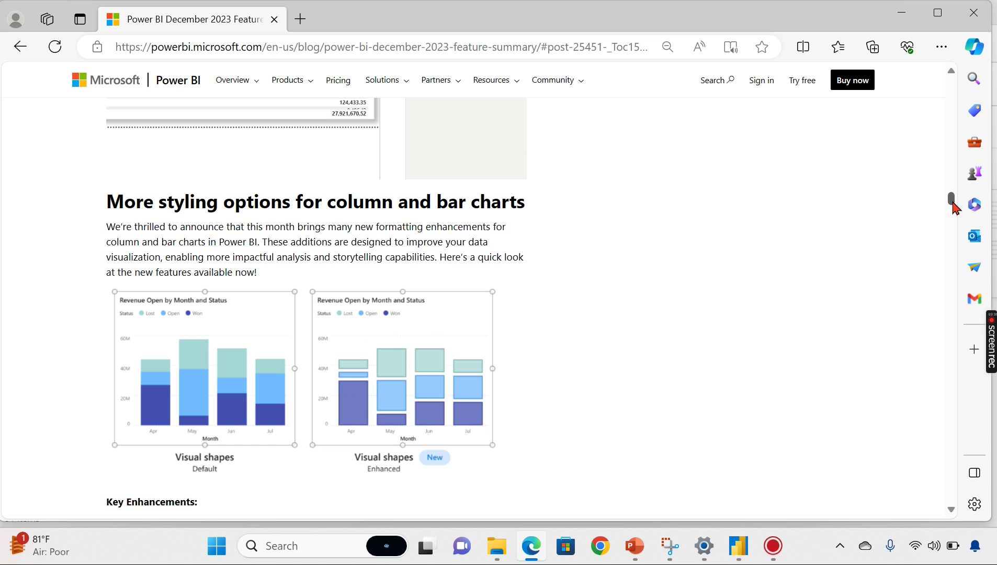
left_click_drag(953, 207, 956, 215)
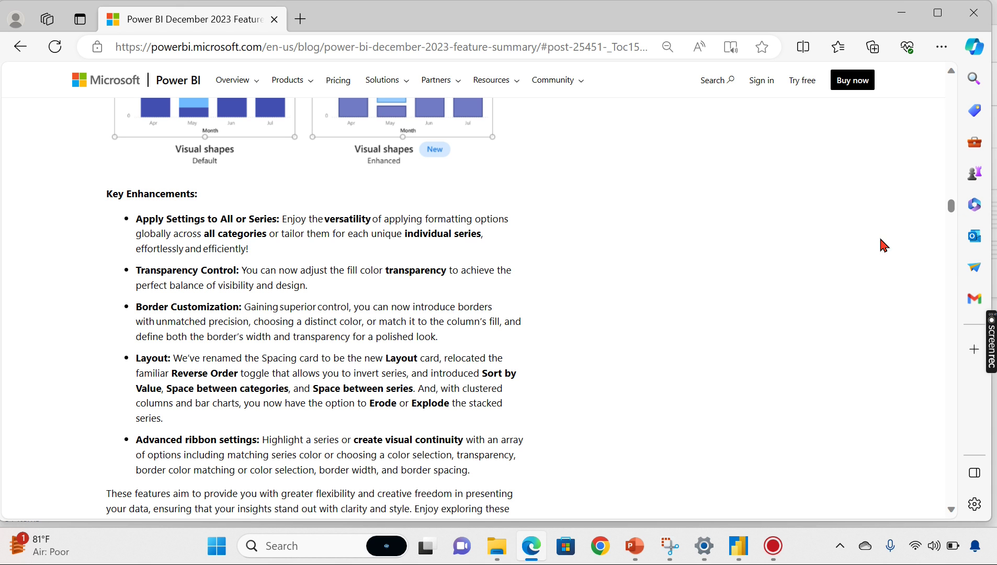
left_click_drag(954, 206, 954, 202)
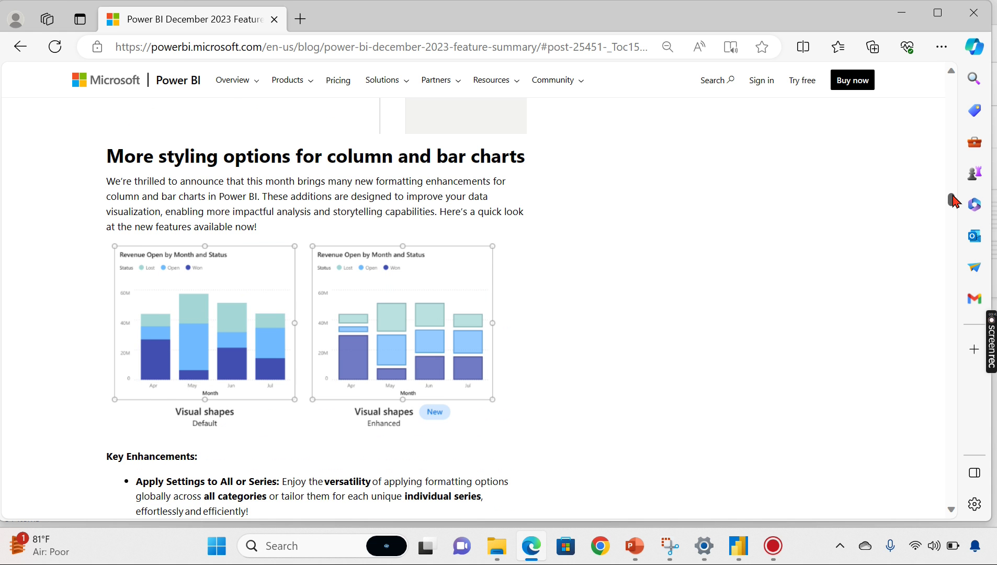
left_click_drag(954, 201, 954, 206)
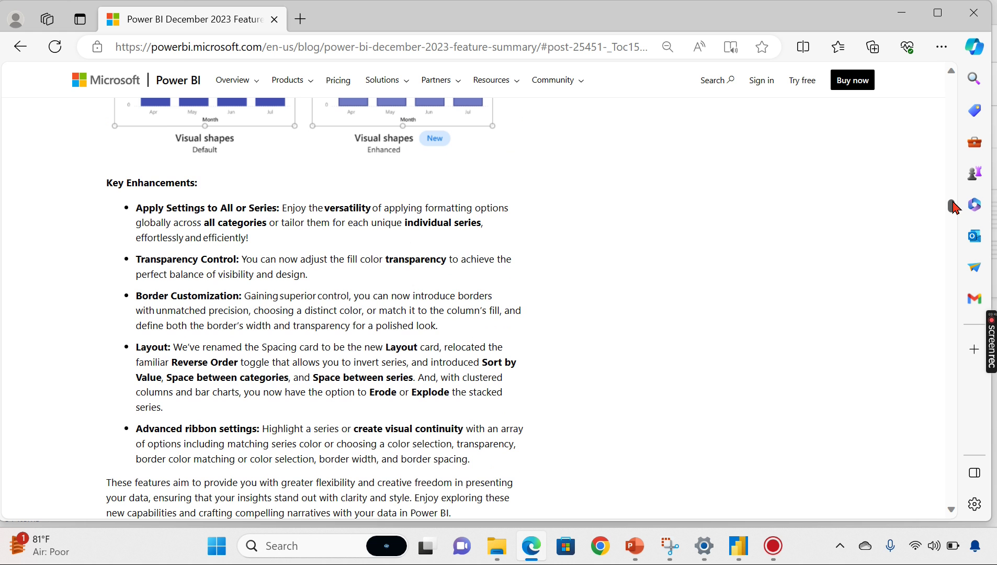
left_click_drag(954, 206, 952, 214)
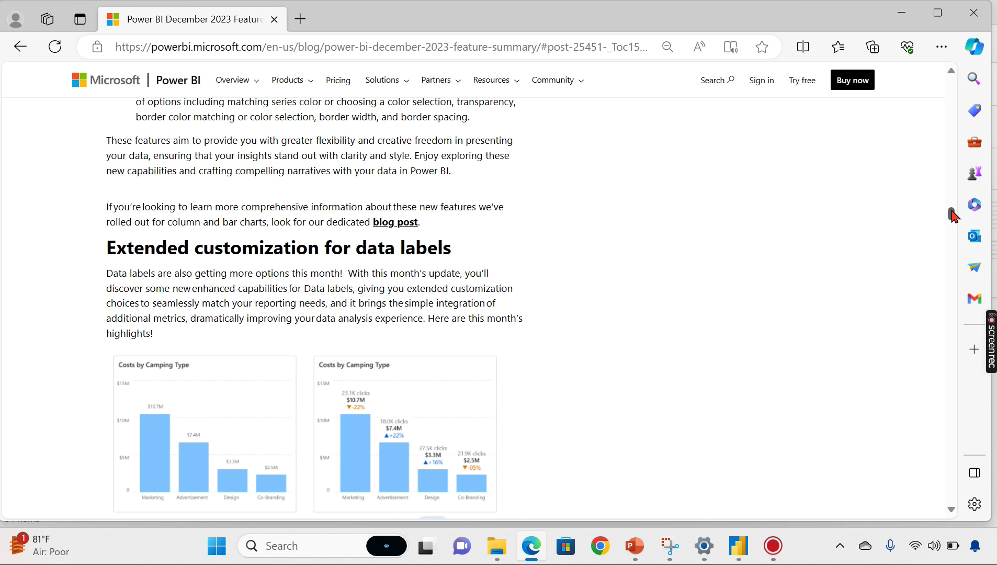
scroll(953, 215, "down", 1)
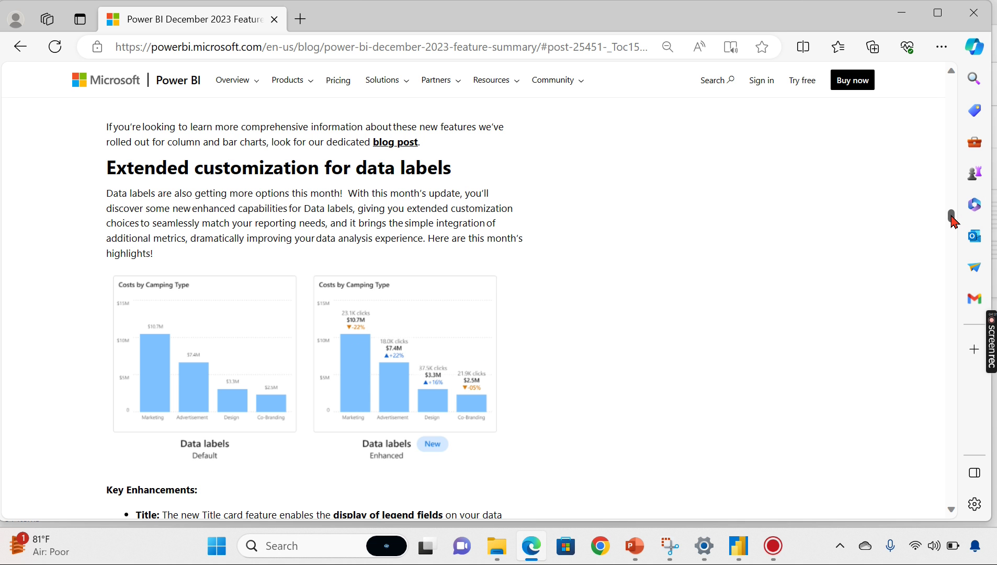
mouse_move(953, 221)
left_mouse_down()
mouse_move(966, 99)
mouse_move(965, 117)
left_mouse_up()
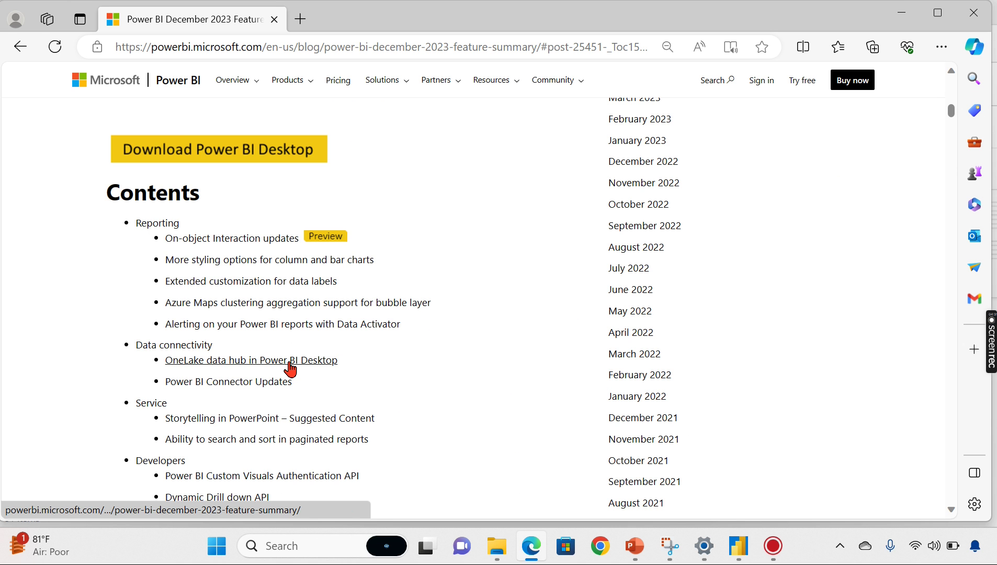
Jump to the 'OneLake data hub in Power BI Desktop' section from the Contents list.
left_click(290, 363)
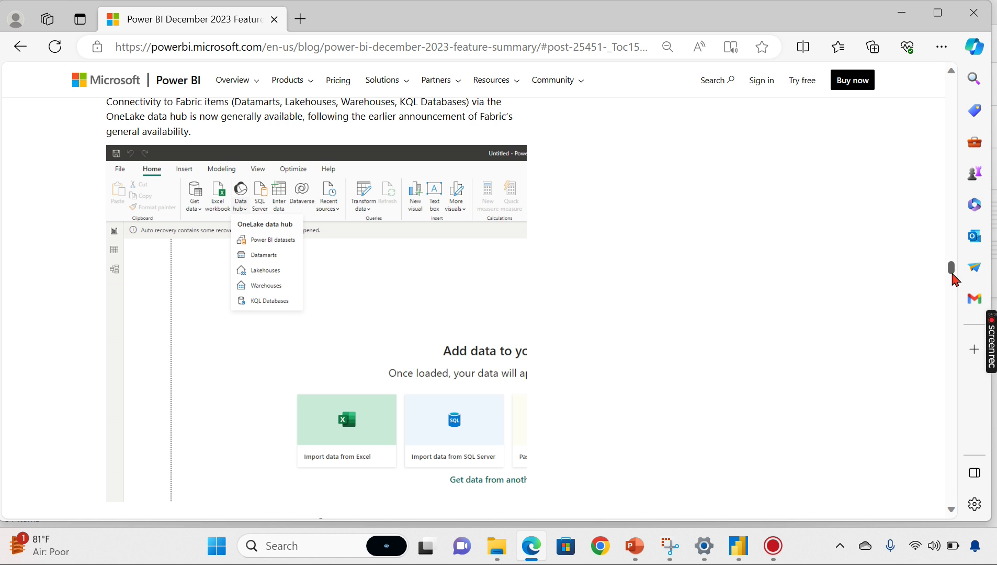
mouse_move(955, 269)
left_mouse_down()
mouse_move(956, 281)
mouse_move(943, 123)
mouse_move(954, 95)
mouse_move(957, 118)
left_mouse_up()
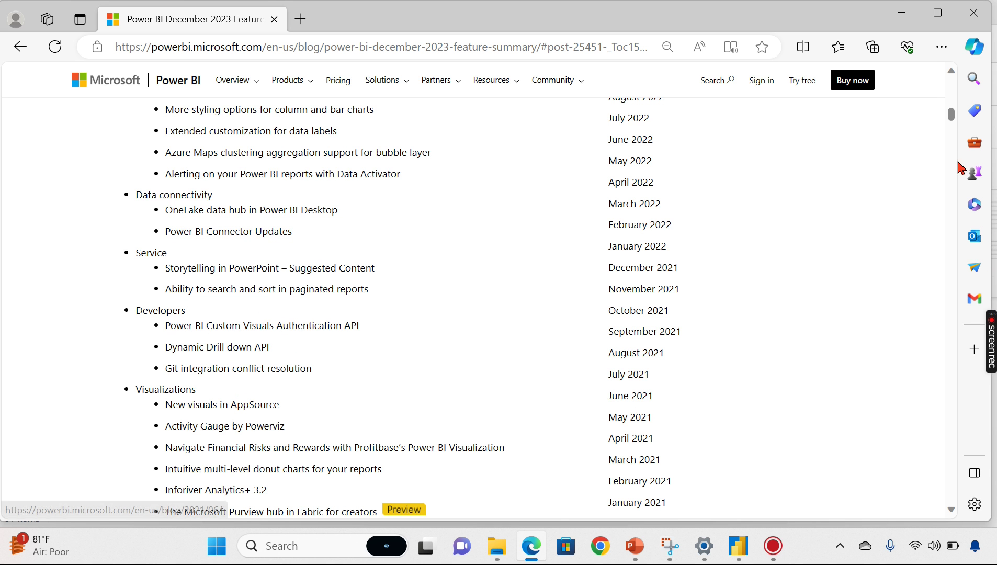
scroll(953, 117, "up", 2)
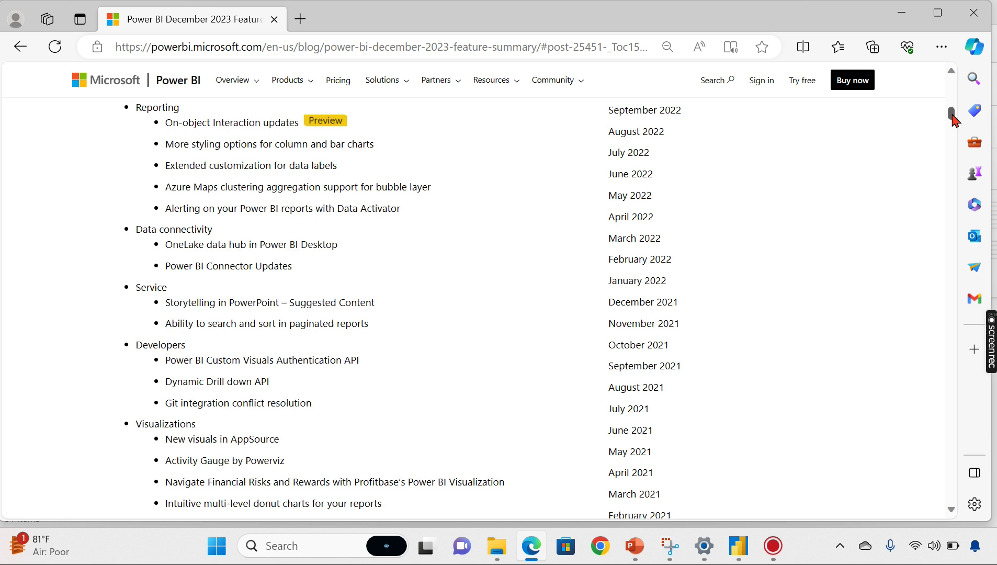
Jump to the 'Alerting on your Power BI reports with Data Activator' section.
left_click(303, 230)
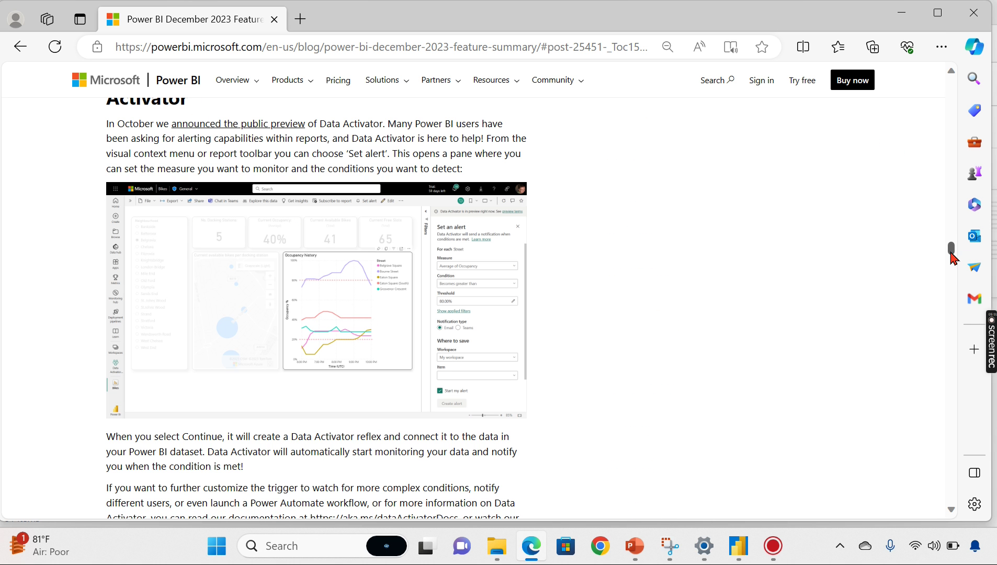
scroll(952, 253, "up", 1)
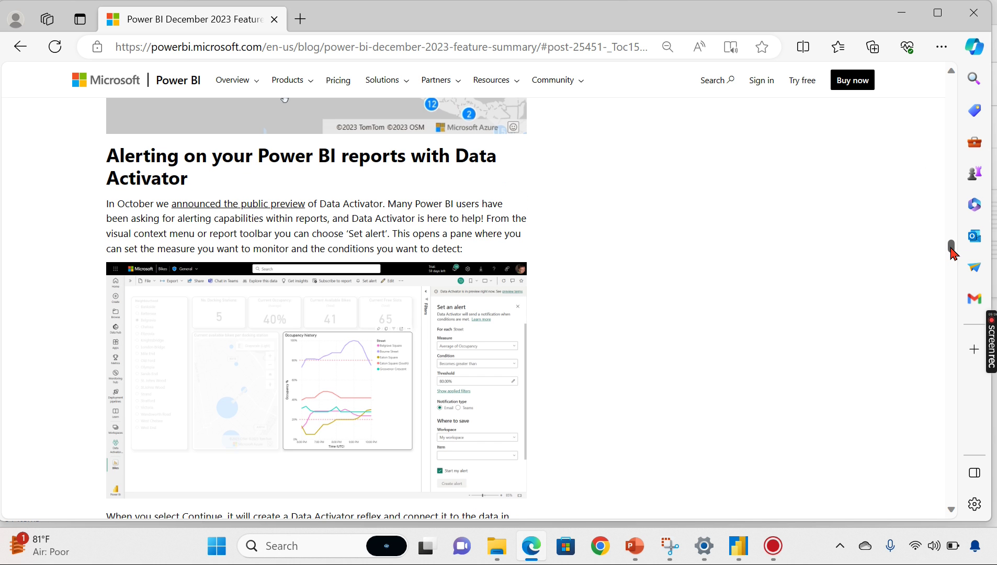
scroll(952, 252, "down", 1)
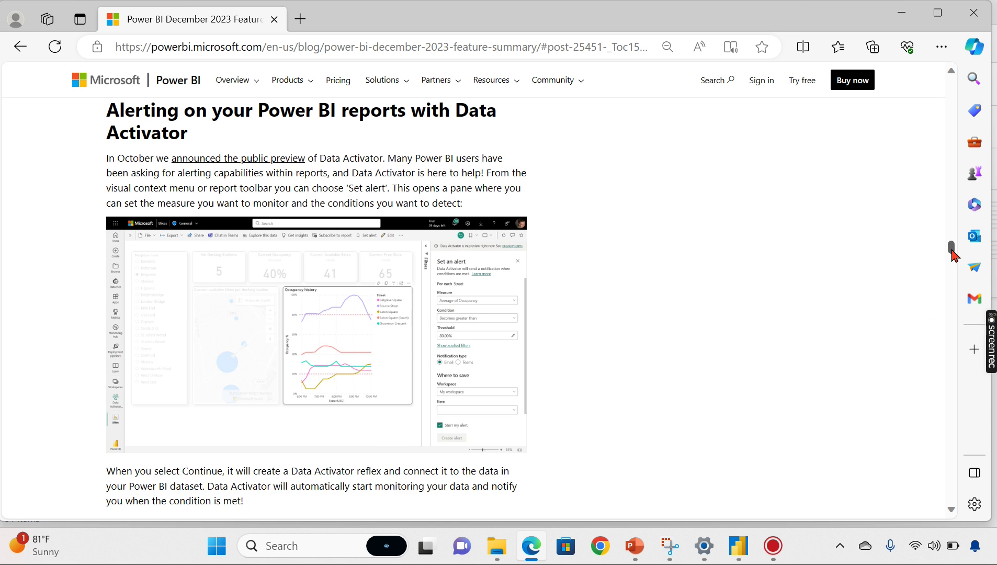
left_click_drag(953, 251, 953, 267)
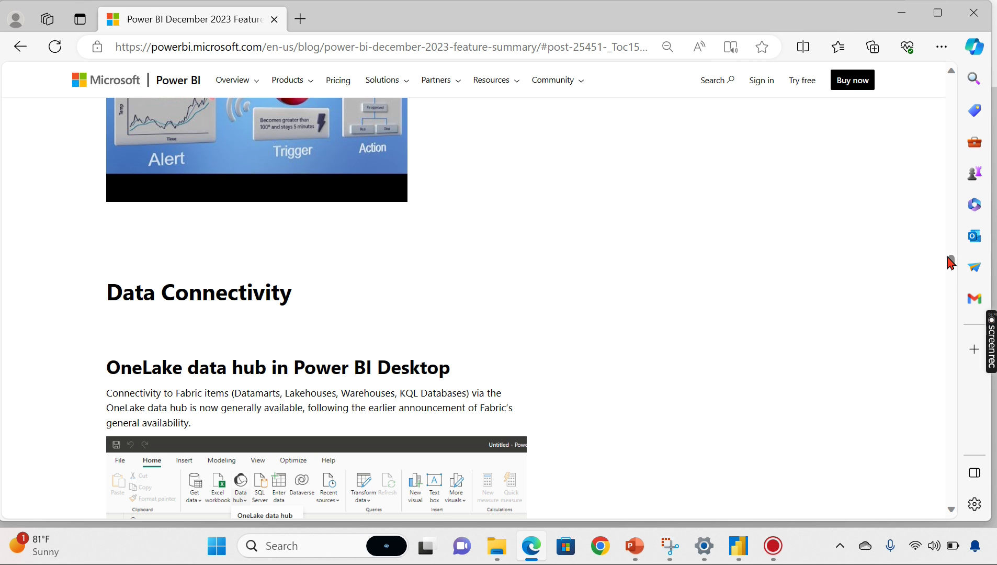
left_click_drag(952, 264, 962, 121)
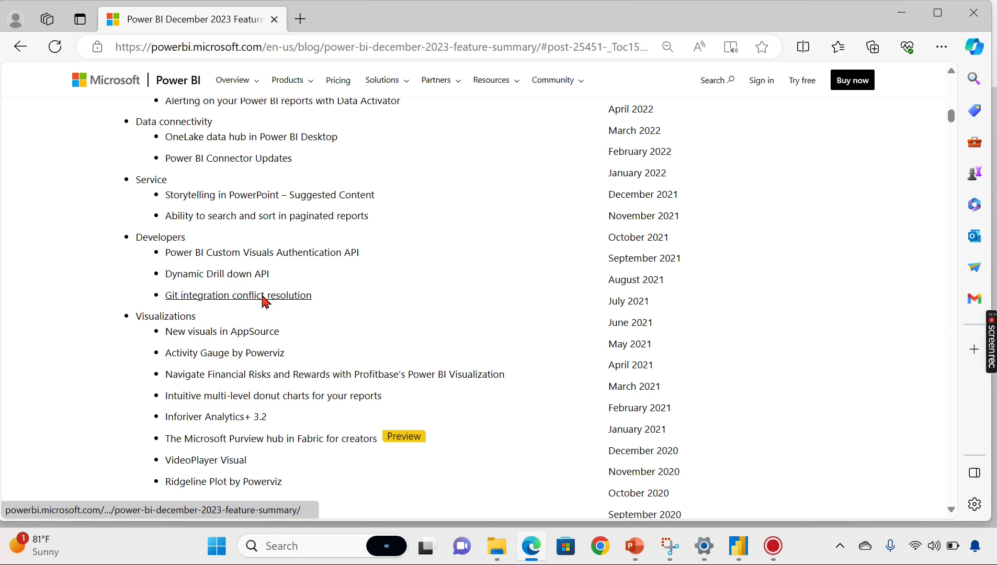
Jump to the 'Git integration conflict resolution' section from the Contents list.
left_click(262, 296)
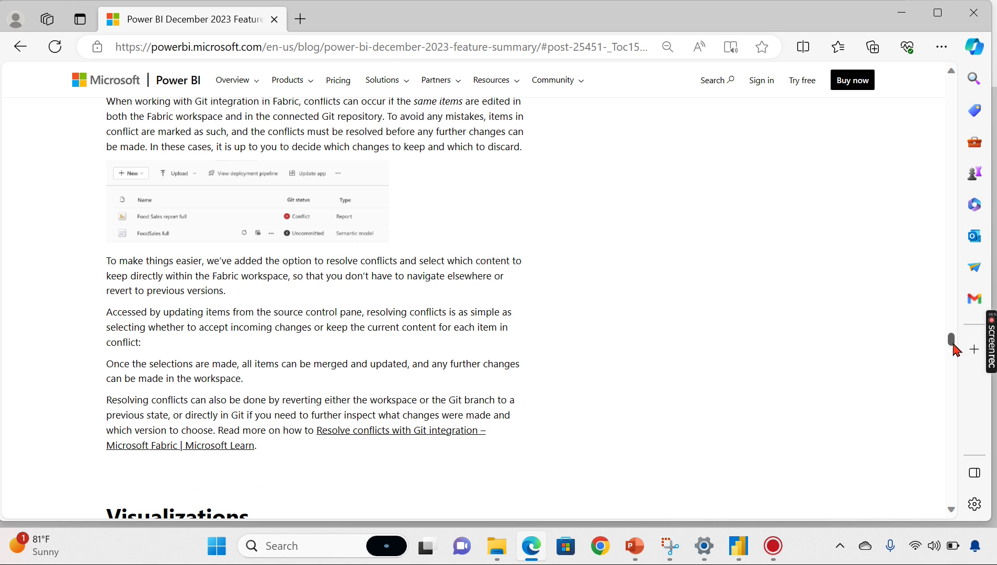
scroll(952, 347, "up", 2)
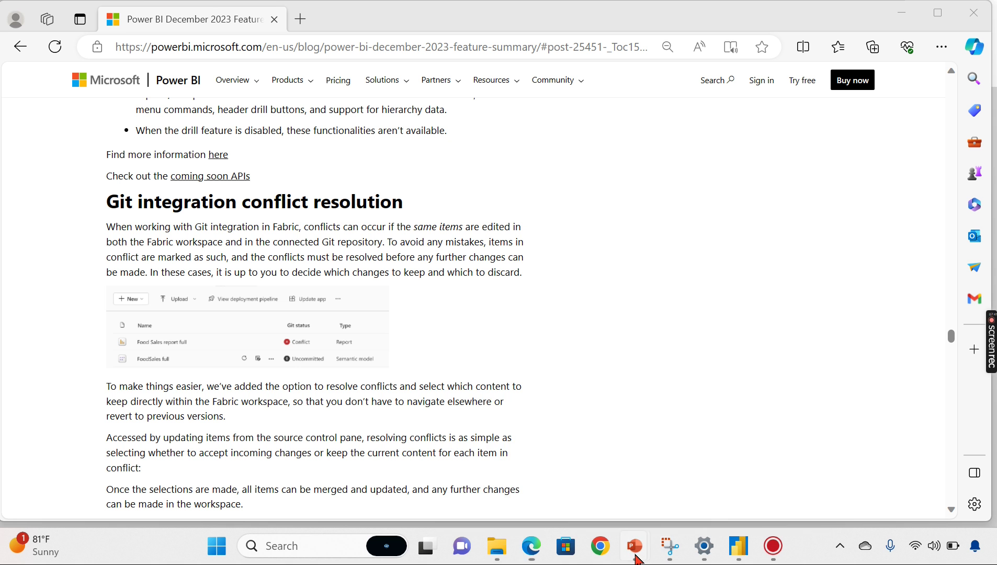
Return to the release presentation and go through 'Features I Like' to the tutorial playlists slide.
mouse_move(634, 545)
left_click(589, 482)
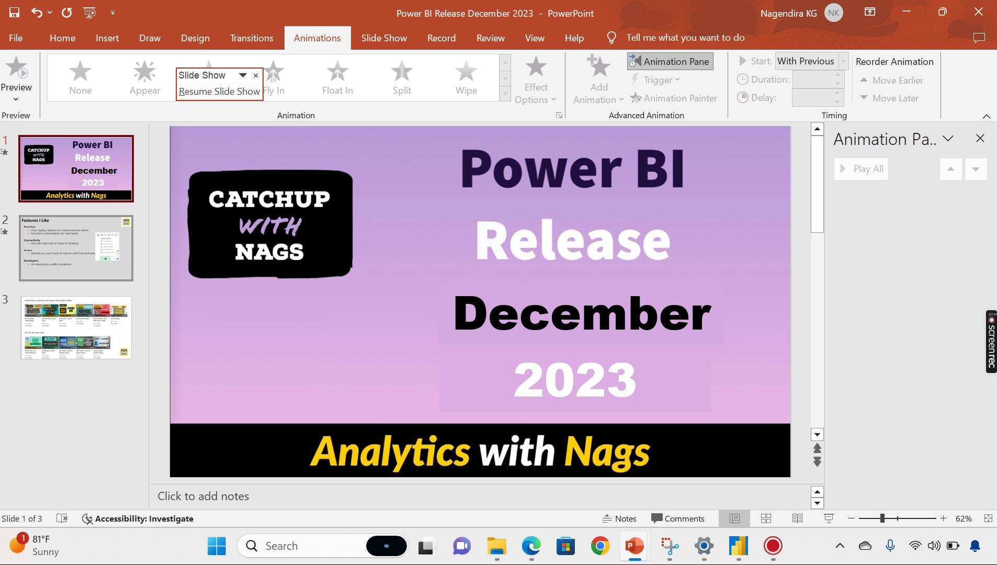
left_click(86, 241)
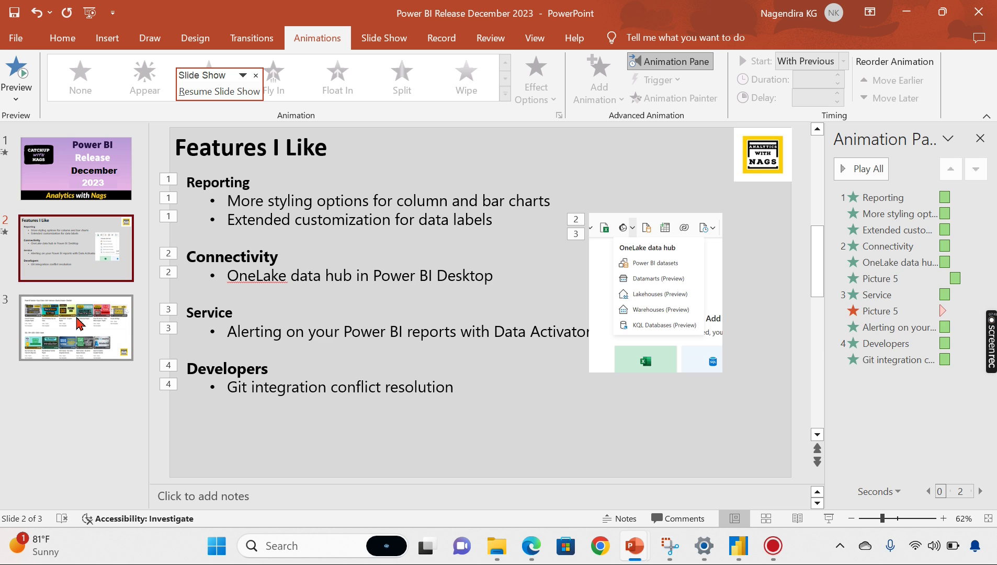
left_click(78, 323)
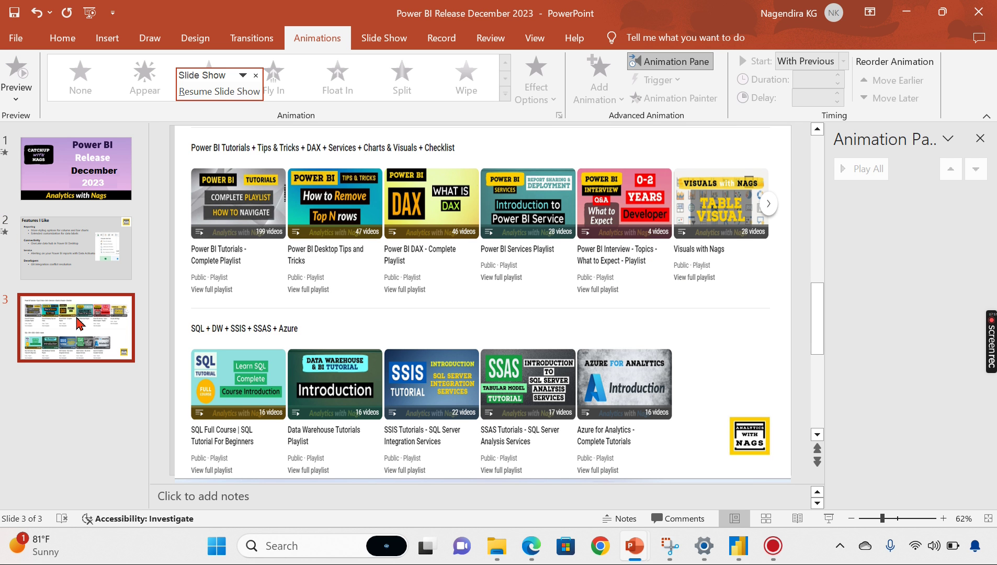